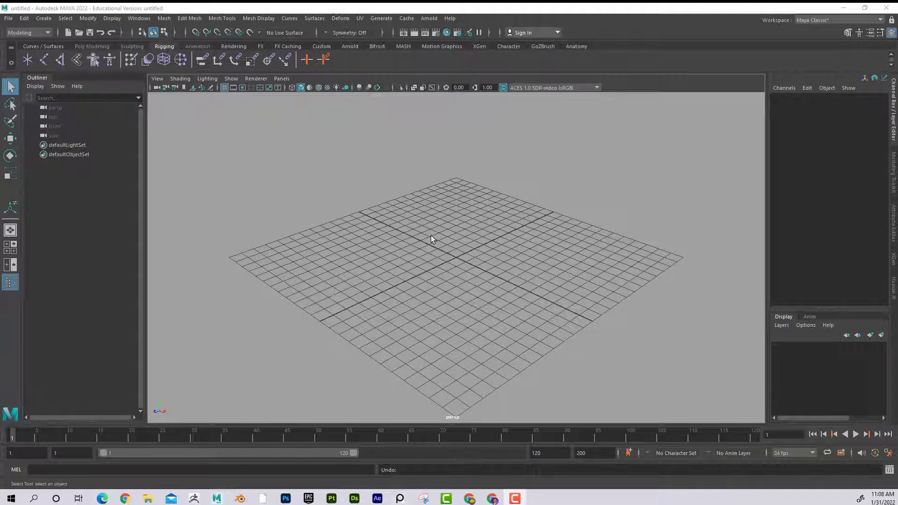
Create a polygon cube, scale it uniformly to about 9.35, and raise it to Translate Y about 4.45.
{"action": "left_click", "coordinate": [50, 21]}
{"action": "mouse_move", "coordinate": [75, 50]}
{"action": "left_click", "coordinate": [197, 60]}
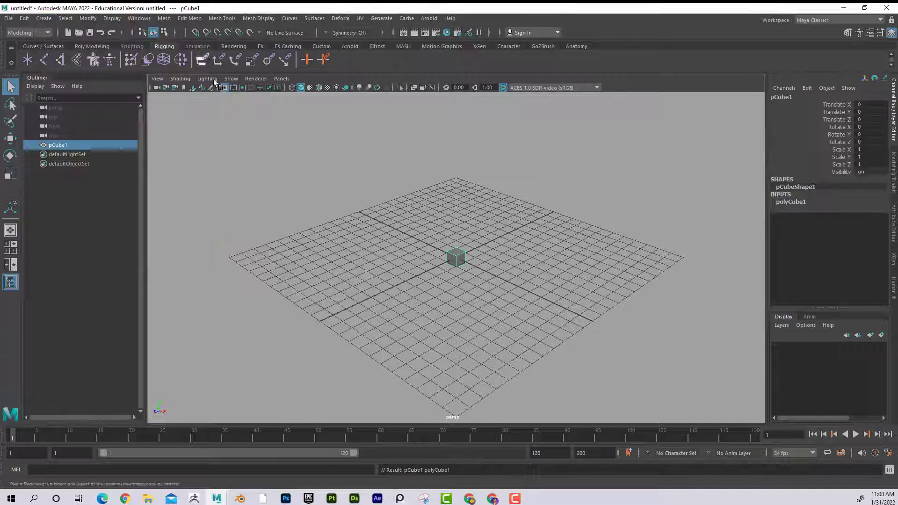
{"action": "left_click", "coordinate": [10, 174]}
{"action": "left_click_drag", "start_coordinate": [457, 257], "coordinate": [95, 167]}
{"action": "left_click", "coordinate": [9, 138]}
{"action": "left_click_drag", "start_coordinate": [460, 214], "coordinate": [500, 239]}
Set the cube's width, height and depth subdivisions to 8.
{"action": "left_click", "coordinate": [792, 204]}
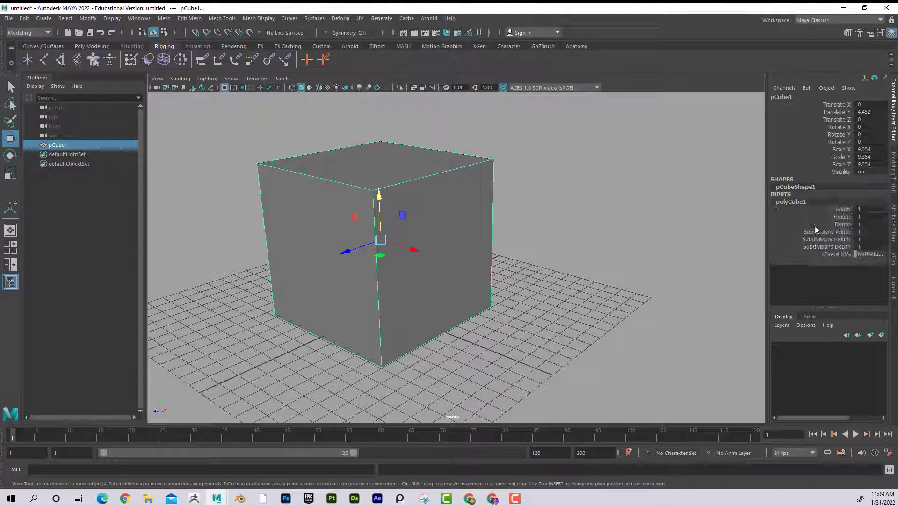
{"action": "left_click_drag", "start_coordinate": [829, 231], "coordinate": [837, 250]}
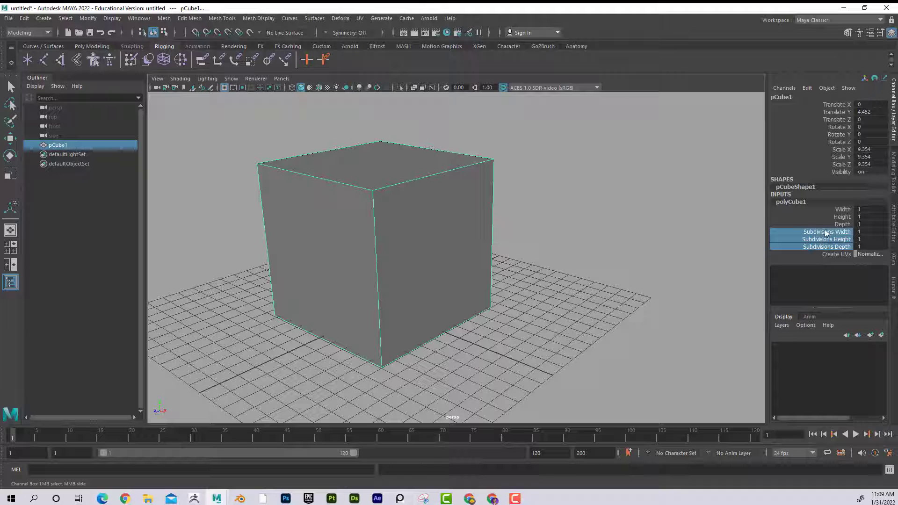
{"action": "middle_click_drag", "start_coordinate": [552, 208], "coordinate": [582, 203]}
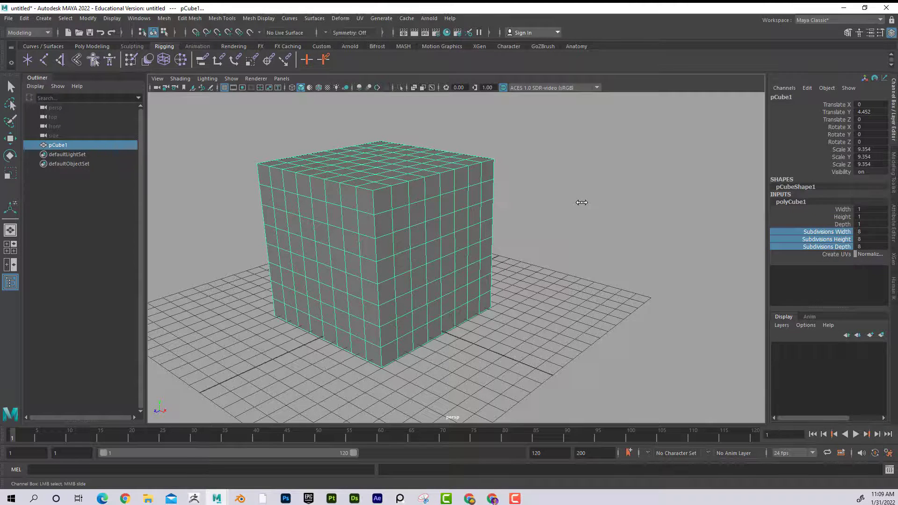
Circularize the central 4 × 4 face patches on the cube's front side and top, and delete them to open two round holes.
{"action": "left_click_drag", "start_coordinate": [560, 221], "coordinate": [585, 236], "text": "alt"}
{"action": "right_click_drag", "start_coordinate": [363, 255], "coordinate": [364, 276]}
{"action": "left_click_drag", "start_coordinate": [376, 256], "coordinate": [447, 238]}
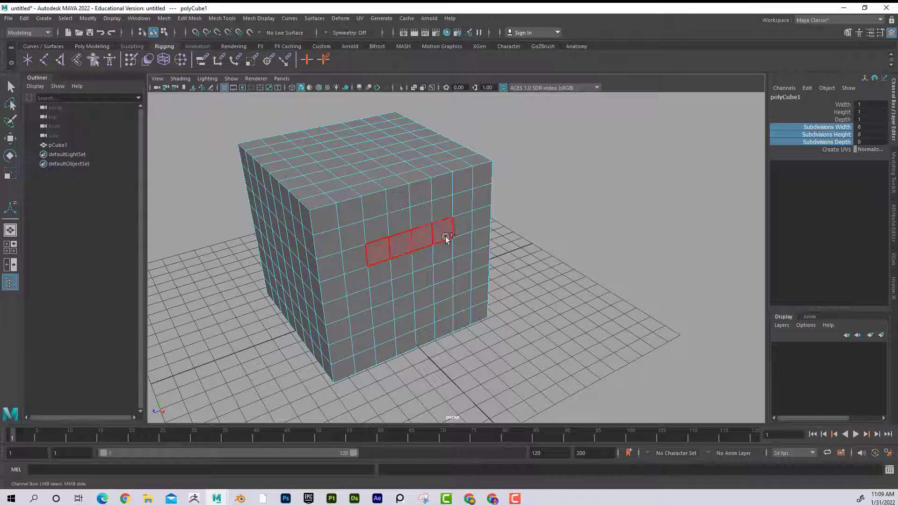
{"action": "left_click_drag", "start_coordinate": [402, 295], "coordinate": [386, 296]}
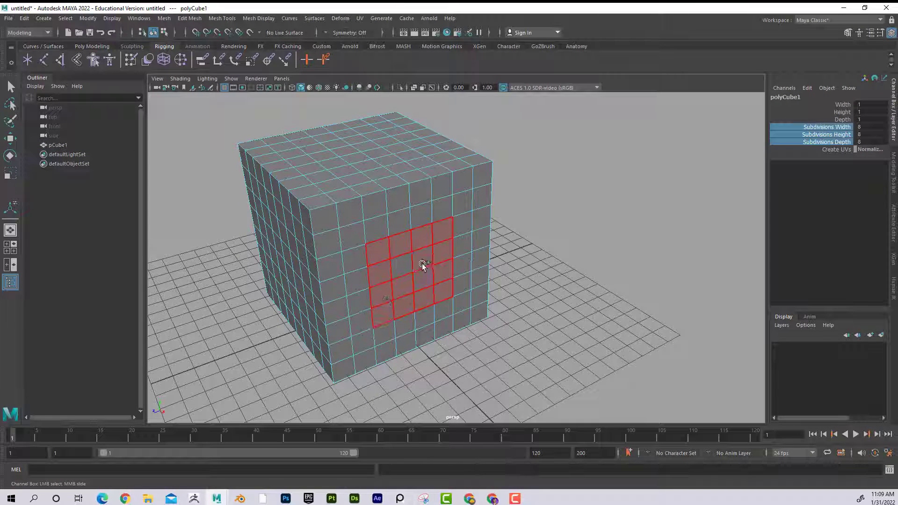
{"action": "left_click_drag", "start_coordinate": [422, 266], "coordinate": [410, 267]}
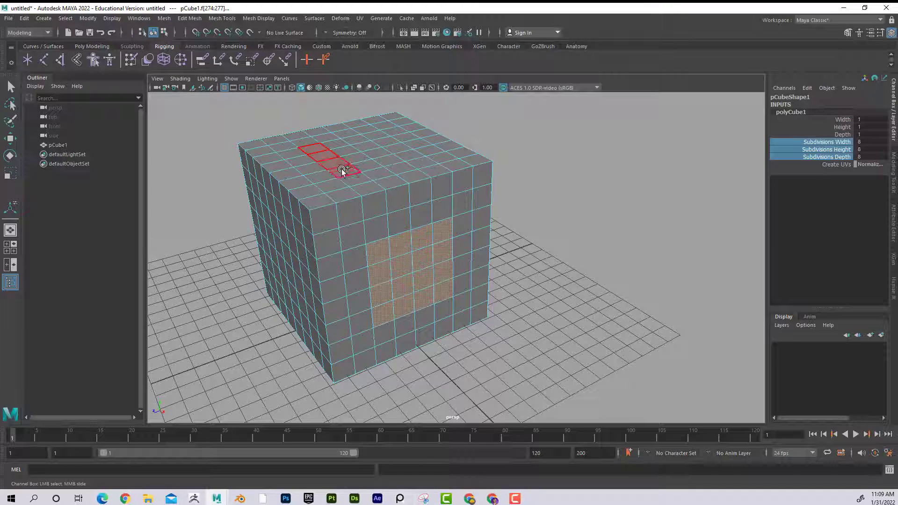
{"action": "mouse_move", "coordinate": [384, 164]}
{"action": "left_mouse_down"}
{"action": "mouse_move", "coordinate": [403, 156]}
{"action": "mouse_move", "coordinate": [388, 138]}
{"action": "mouse_move", "coordinate": [338, 148]}
{"action": "mouse_move", "coordinate": [369, 145]}
{"action": "left_mouse_up"}
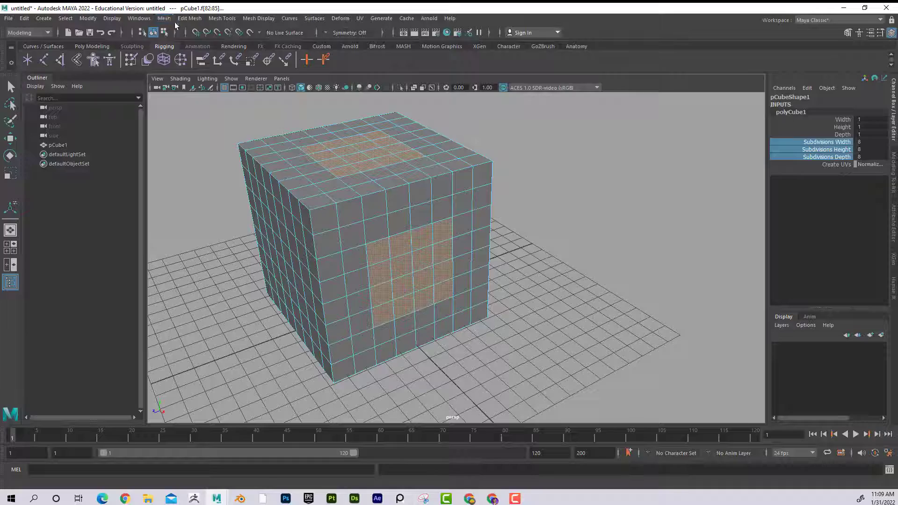
{"action": "left_click", "coordinate": [189, 18]}
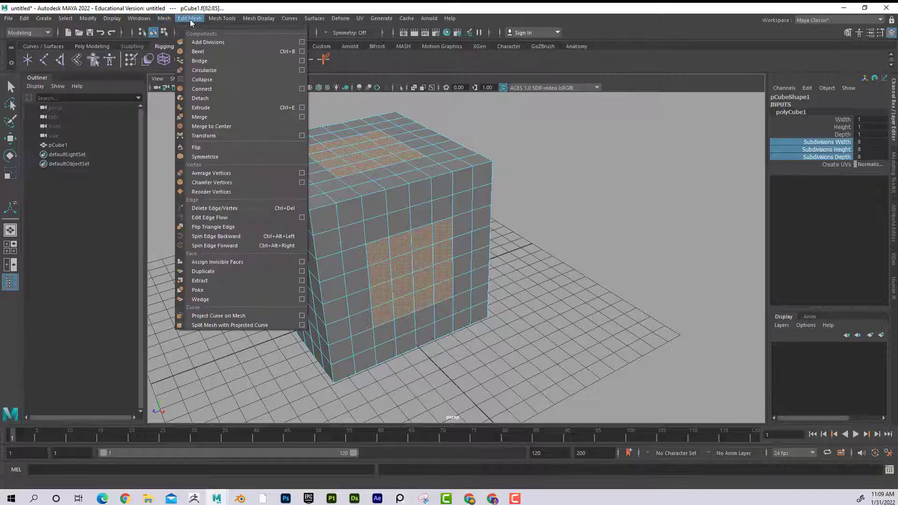
{"action": "left_click", "coordinate": [220, 69]}
{"action": "left_click_drag", "start_coordinate": [468, 178], "coordinate": [495, 192], "text": "alt"}
{"action": "key", "text": "Delete"}
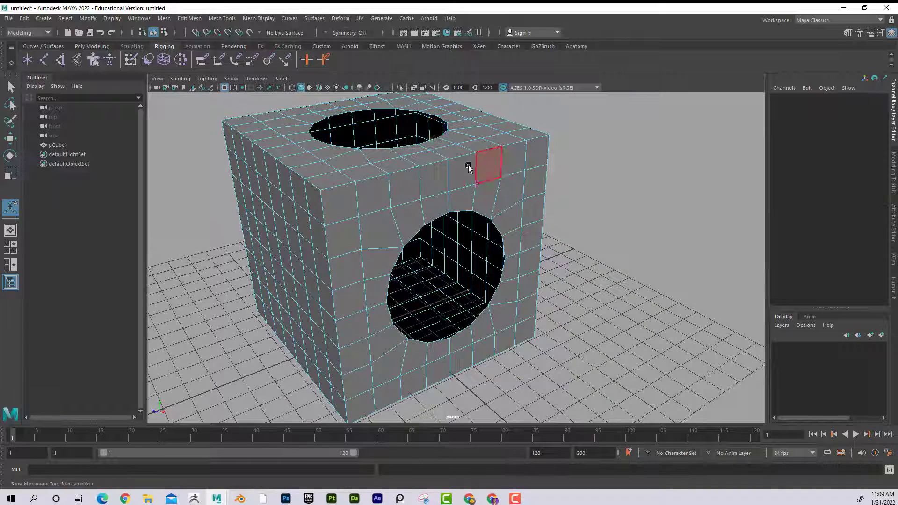
Bridge the border edge loops of the cube's top and front holes.
{"action": "right_click_drag", "start_coordinate": [428, 118], "coordinate": [427, 117]}
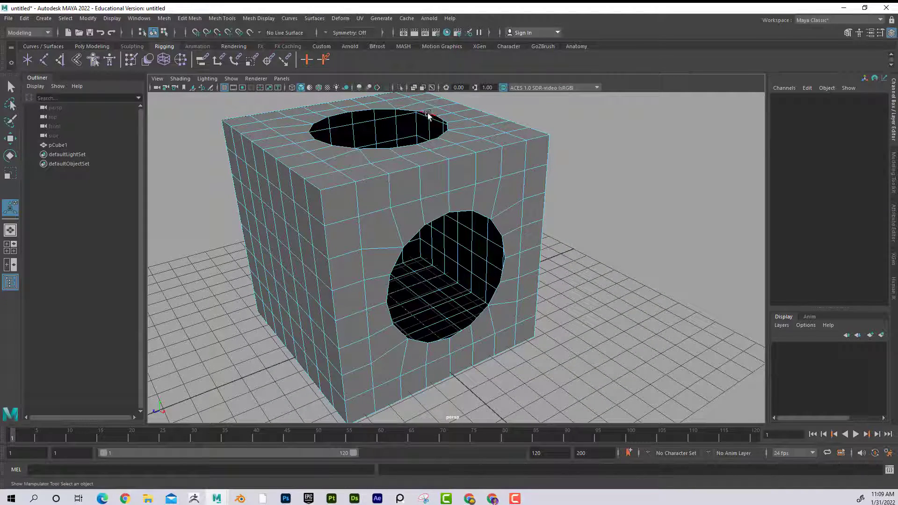
{"action": "left_click", "coordinate": [428, 117]}
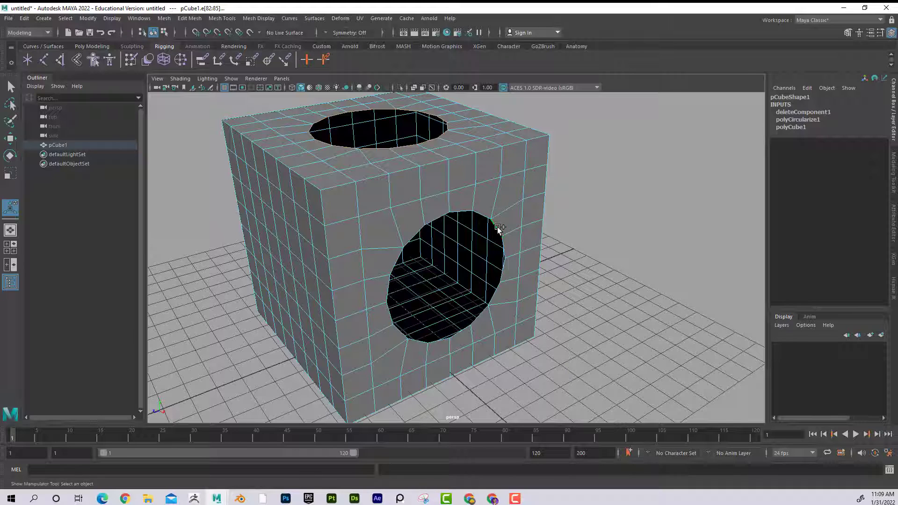
{"action": "left_click", "coordinate": [196, 21]}
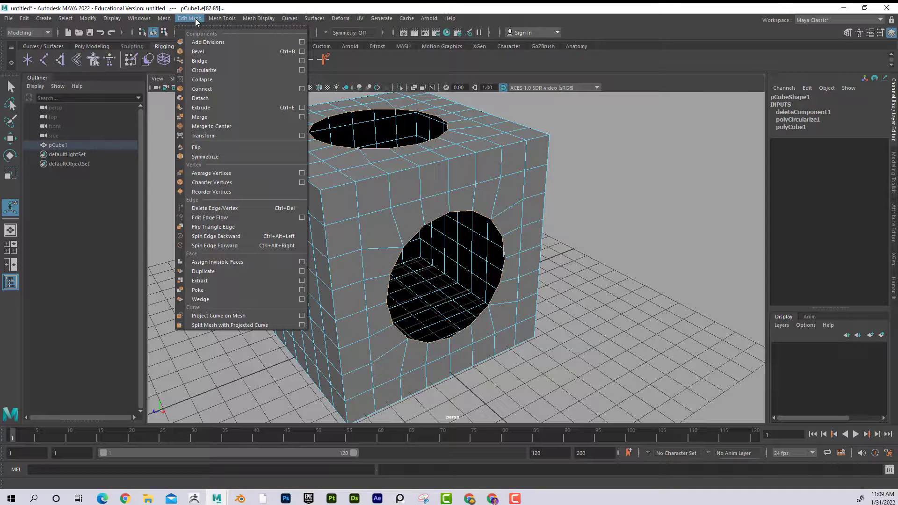
{"action": "left_click", "coordinate": [213, 58]}
Set the bridge's divisions to 6 and its curve type to Blend.
{"action": "left_click_drag", "start_coordinate": [466, 221], "coordinate": [519, 172], "text": "alt"}
{"action": "left_click_drag", "start_coordinate": [620, 139], "coordinate": [638, 139]}
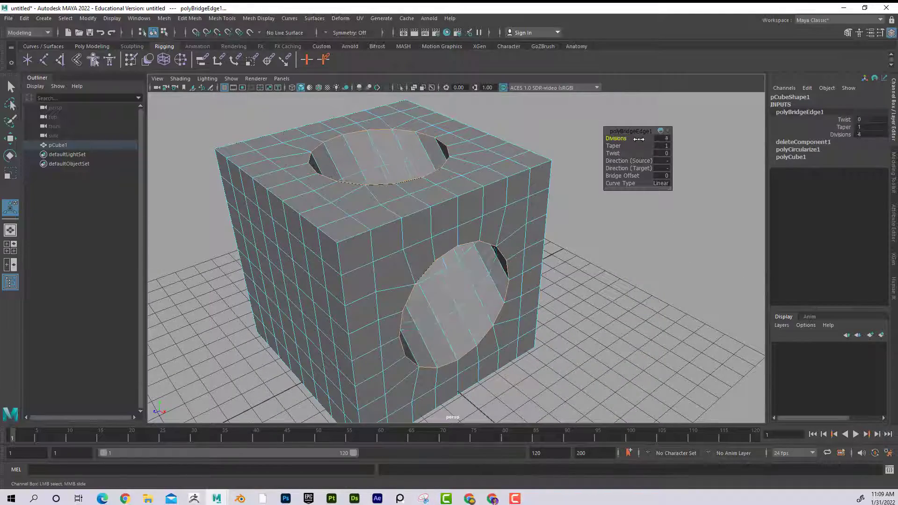
{"action": "left_click_drag", "start_coordinate": [442, 205], "coordinate": [537, 160], "text": "alt"}
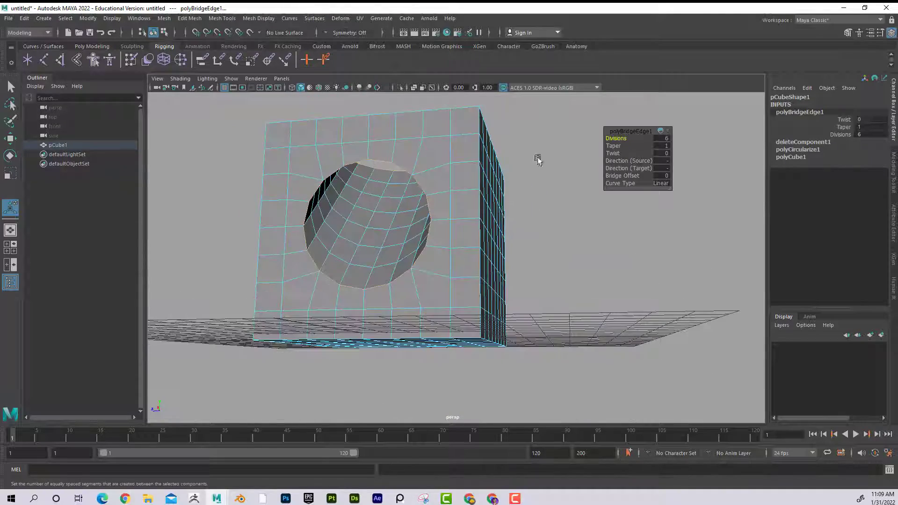
{"action": "left_click", "coordinate": [663, 183]}
{"action": "left_click", "coordinate": [671, 195]}
Inspect the cube and its curved tunnel in smooth mesh preview, and restore the unsmoothed display.
{"action": "left_click_drag", "start_coordinate": [389, 217], "coordinate": [484, 168], "text": "alt"}
{"action": "left_click", "coordinate": [519, 205]}
{"action": "left_click", "coordinate": [504, 201]}
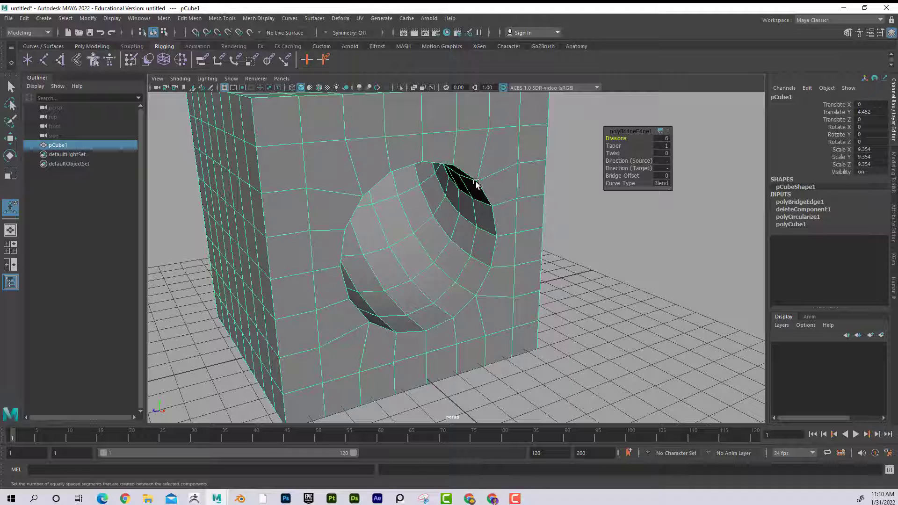
{"action": "key", "text": "3"}
{"action": "left_click", "coordinate": [561, 155]}
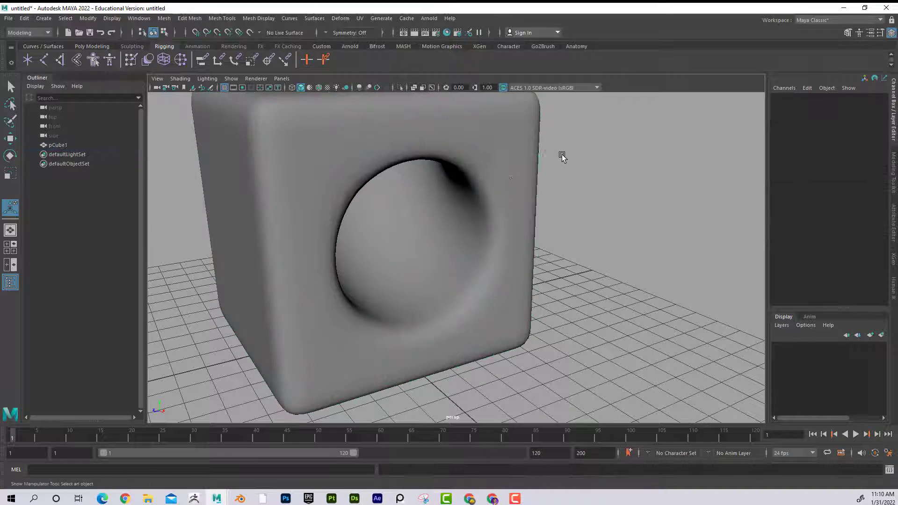
{"action": "left_click_drag", "start_coordinate": [523, 171], "coordinate": [479, 173], "text": "alt"}
{"action": "left_click", "coordinate": [484, 184]}
{"action": "key", "text": "1"}
Extrude all inner faces of the bridged tunnel by a Local Translate Z of about 0.09.
{"action": "right_click_drag", "start_coordinate": [476, 200], "coordinate": [433, 201]}
{"action": "left_click_drag", "start_coordinate": [434, 201], "coordinate": [411, 203], "text": "alt"}
{"action": "left_click", "coordinate": [373, 216]}
{"action": "double_click", "coordinate": [400, 220], "text": "shift"}
{"action": "double_click", "coordinate": [390, 198], "text": "shift"}
{"action": "left_click", "coordinate": [427, 237], "text": "shift"}
{"action": "double_click", "coordinate": [411, 243], "text": "shift"}
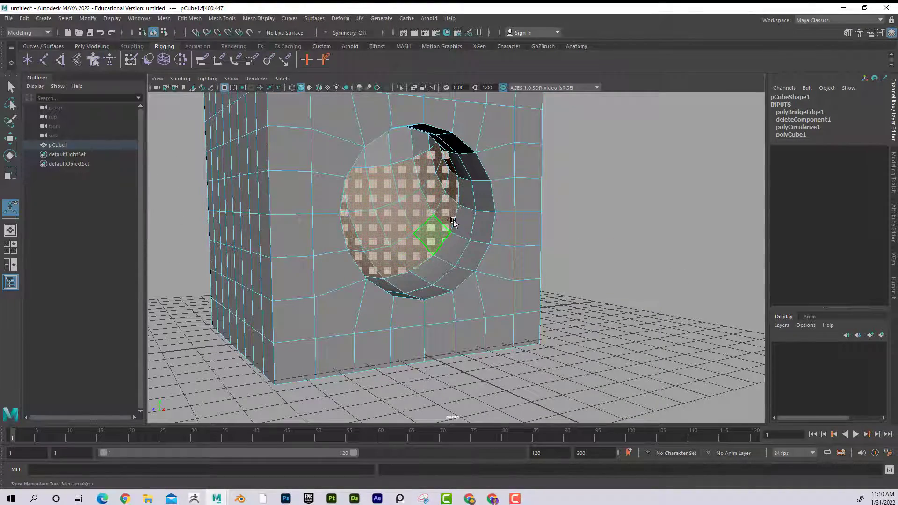
{"action": "left_click_drag", "start_coordinate": [412, 243], "coordinate": [448, 212], "text": "alt"}
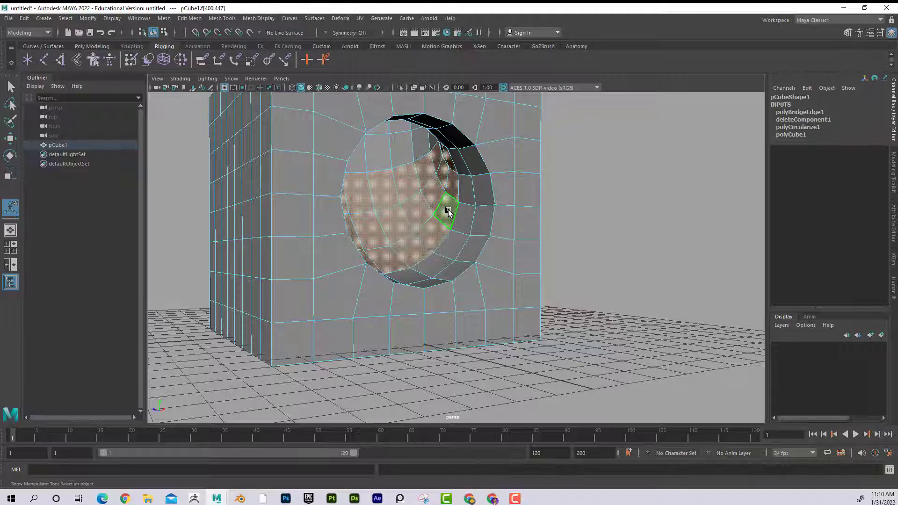
{"action": "key", "text": "shift+period"}
{"action": "left_click_drag", "start_coordinate": [427, 207], "coordinate": [409, 223], "text": "alt"}
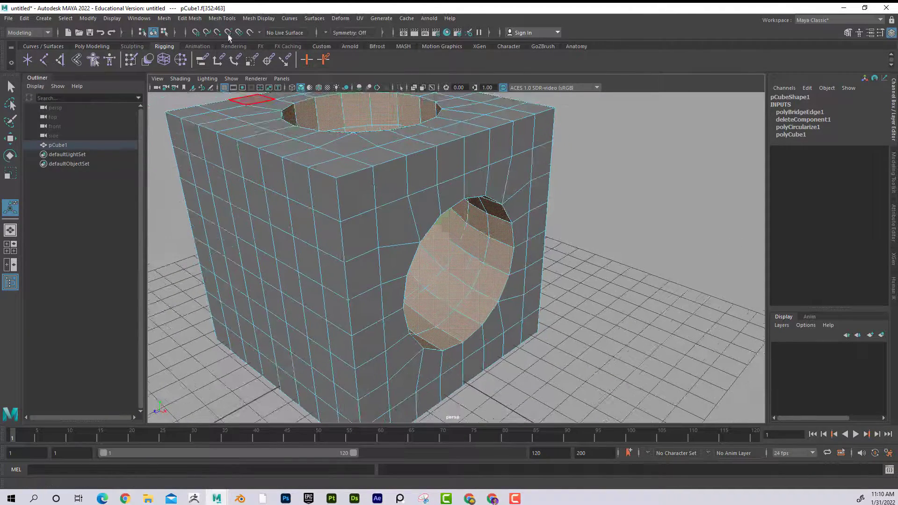
{"action": "left_click", "coordinate": [196, 19]}
{"action": "left_click", "coordinate": [233, 103]}
{"action": "left_click_drag", "start_coordinate": [444, 262], "coordinate": [423, 234], "text": "alt"}
{"action": "left_click_drag", "start_coordinate": [366, 228], "coordinate": [369, 227]}
Return the cube to object mode, display it in smooth mesh preview, and deselect it.
{"action": "mouse_move", "coordinate": [490, 224]}
{"action": "left_mouse_down", "text": "alt"}
{"action": "mouse_move", "coordinate": [467, 153]}
{"action": "mouse_move", "coordinate": [475, 225]}
{"action": "left_mouse_up", "text": "alt"}
{"action": "scroll", "coordinate": [464, 146], "scroll_direction": "up", "scroll_amount": 3}
{"action": "scroll", "coordinate": [463, 215], "scroll_direction": "up", "scroll_amount": 3}
{"action": "right_click_drag", "start_coordinate": [467, 202], "coordinate": [500, 188]}
{"action": "mouse_move", "coordinate": [489, 209]}
{"action": "left_mouse_down", "text": "alt"}
{"action": "mouse_move", "coordinate": [484, 194]}
{"action": "mouse_move", "coordinate": [476, 199]}
{"action": "left_mouse_up", "text": "alt"}
{"action": "left_click", "coordinate": [484, 195]}
{"action": "scroll", "coordinate": [463, 203], "scroll_direction": "down", "scroll_amount": 3}
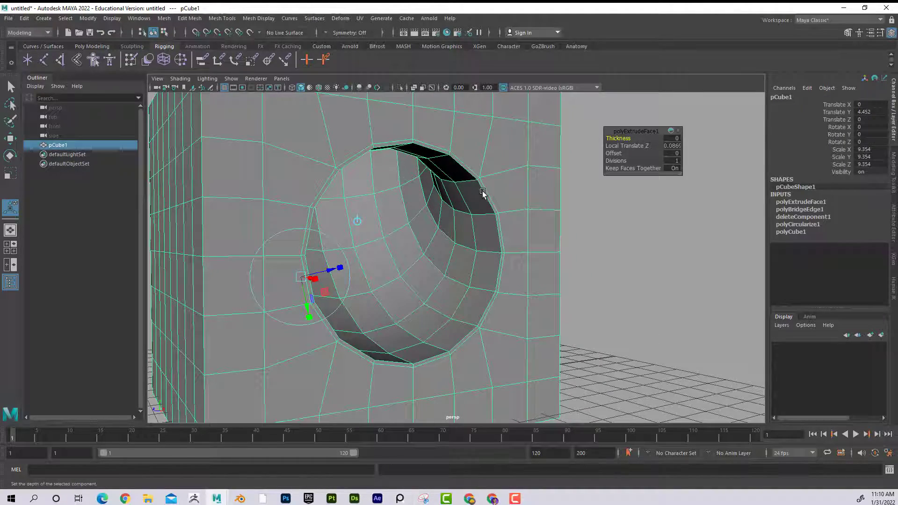
{"action": "left_click_drag", "start_coordinate": [487, 266], "coordinate": [401, 218], "text": "alt"}
{"action": "key", "text": "3"}
{"action": "right_click_drag", "start_coordinate": [443, 239], "coordinate": [473, 212]}
{"action": "left_click", "coordinate": [548, 137]}
{"action": "left_click_drag", "start_coordinate": [563, 179], "coordinate": [439, 181], "text": "alt"}
{"action": "right_click_drag", "start_coordinate": [439, 181], "coordinate": [358, 250], "text": "alt"}
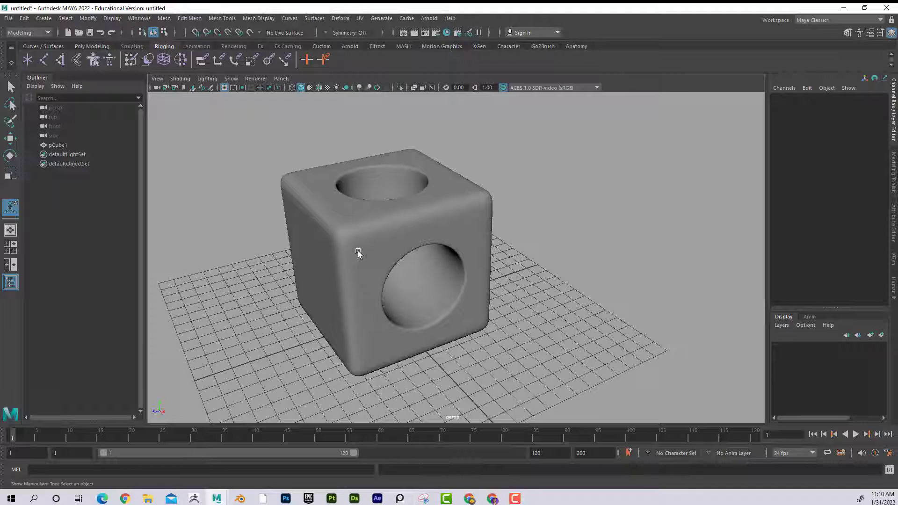
Move the finished cube off to one side of the grid and deselect it.
{"action": "left_click", "coordinate": [10, 138]}
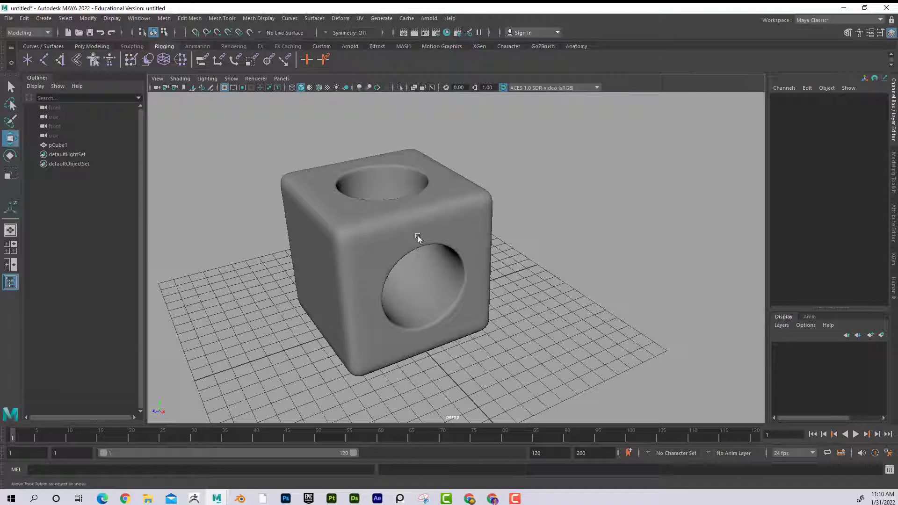
{"action": "left_click", "coordinate": [412, 236]}
{"action": "left_click_drag", "start_coordinate": [413, 236], "coordinate": [209, 288], "text": "alt"}
{"action": "left_click", "coordinate": [497, 291]}
{"action": "left_click_drag", "start_coordinate": [497, 290], "coordinate": [463, 253], "text": "alt"}
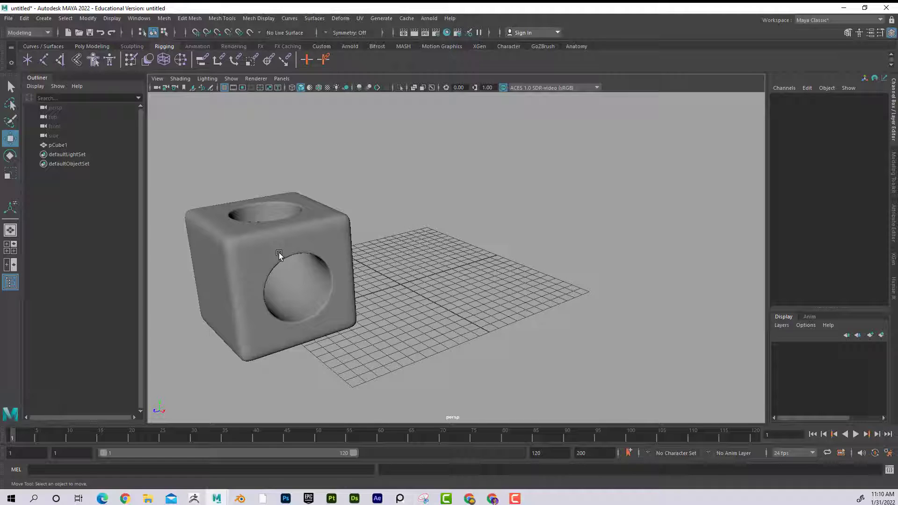
Create a polygon cylinder and move it to Translate Y about 2.58 and Translate Z about -7.15.
{"action": "left_click", "coordinate": [44, 19]}
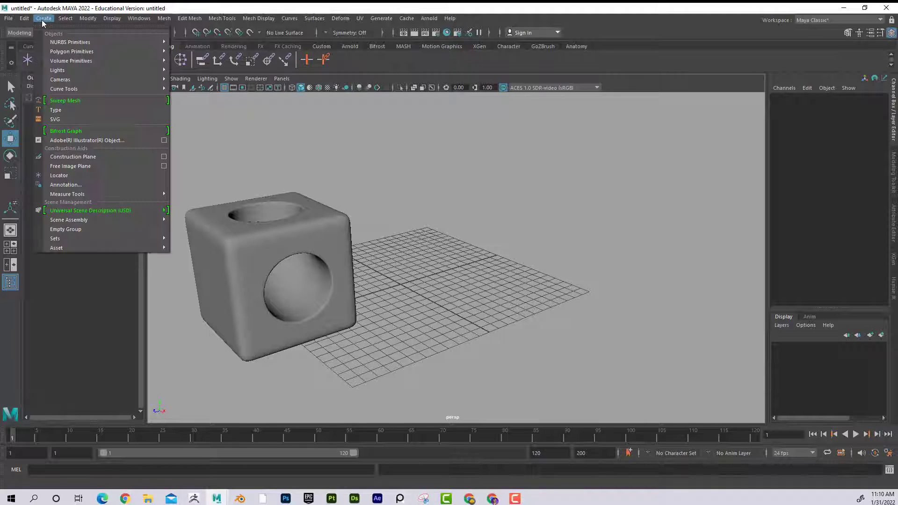
{"action": "mouse_move", "coordinate": [78, 52]}
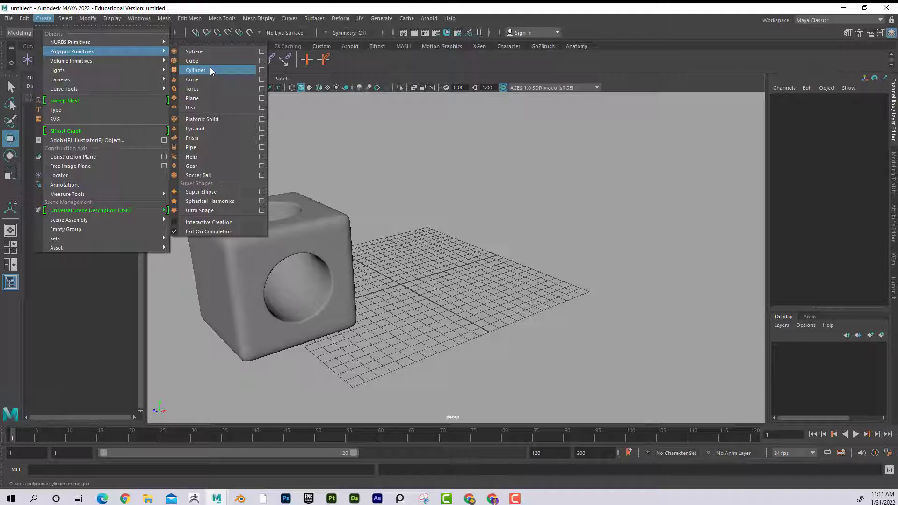
{"action": "left_click", "coordinate": [196, 70]}
{"action": "left_click_drag", "start_coordinate": [369, 292], "coordinate": [451, 270]}
{"action": "left_click_drag", "start_coordinate": [464, 225], "coordinate": [463, 198]}
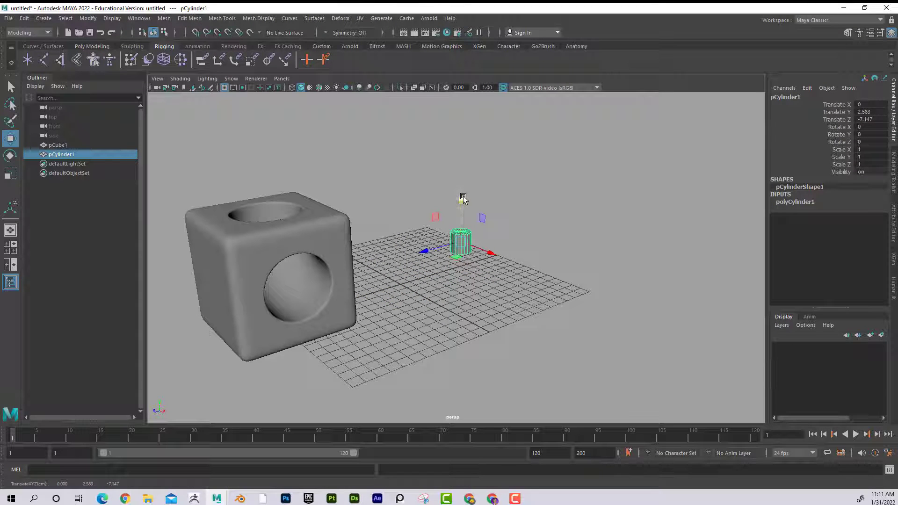
Scale the cylinder uniformly to about 2.75 and raise it to Translate Y 3.7.
{"action": "left_click", "coordinate": [10, 173]}
{"action": "scroll", "coordinate": [491, 223], "scroll_direction": "up", "scroll_amount": 5}
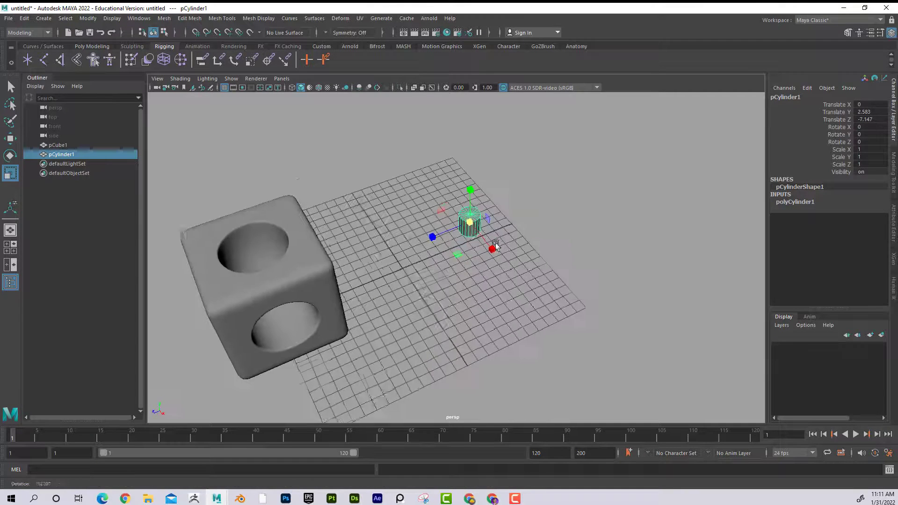
{"action": "left_click_drag", "start_coordinate": [488, 224], "coordinate": [358, 196]}
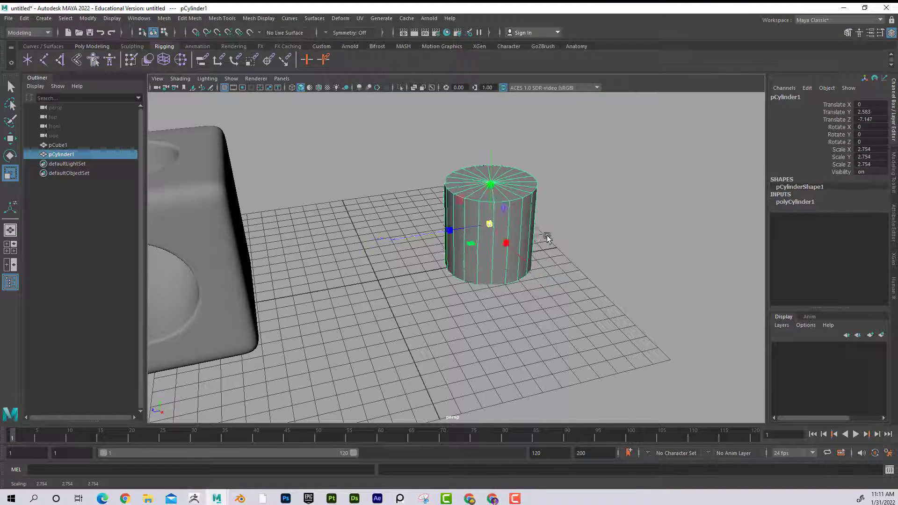
{"action": "left_click", "coordinate": [10, 138]}
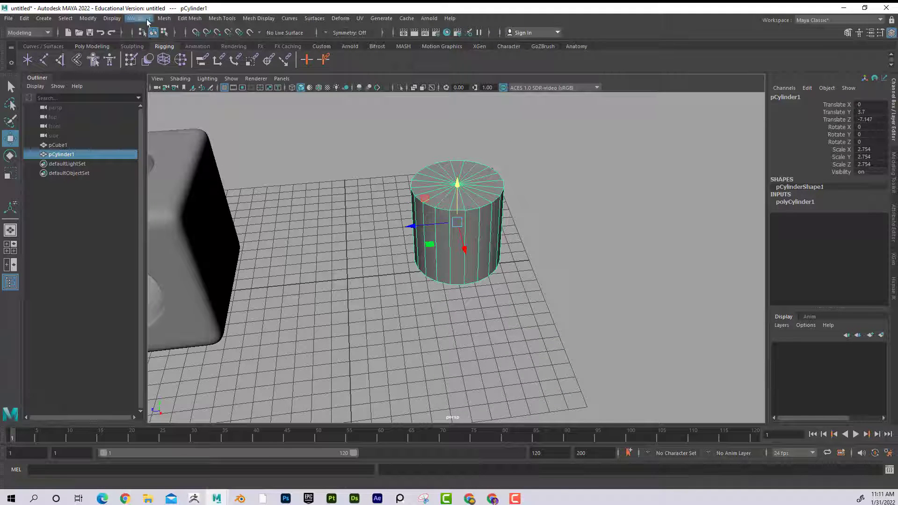
Extrude the cylinder's ring of side faces outward by a Local Translate Z of about 4.36.
{"action": "left_click", "coordinate": [169, 18]}
{"action": "mouse_move", "coordinate": [189, 18]}
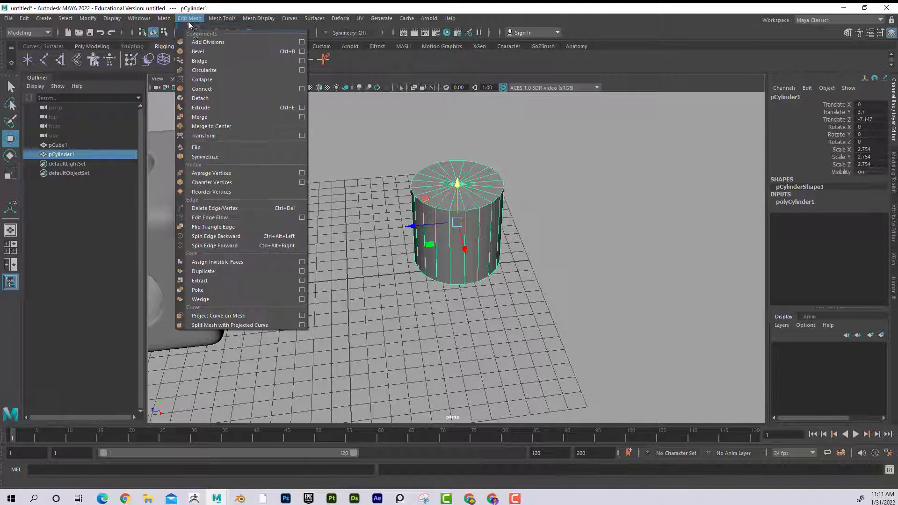
{"action": "mouse_move", "coordinate": [439, 210]}
{"action": "left_mouse_down", "text": "alt"}
{"action": "mouse_move", "coordinate": [411, 191]}
{"action": "mouse_move", "coordinate": [374, 201]}
{"action": "mouse_move", "coordinate": [454, 208]}
{"action": "left_mouse_up", "text": "alt"}
{"action": "scroll", "coordinate": [491, 217], "scroll_direction": "up", "scroll_amount": 3}
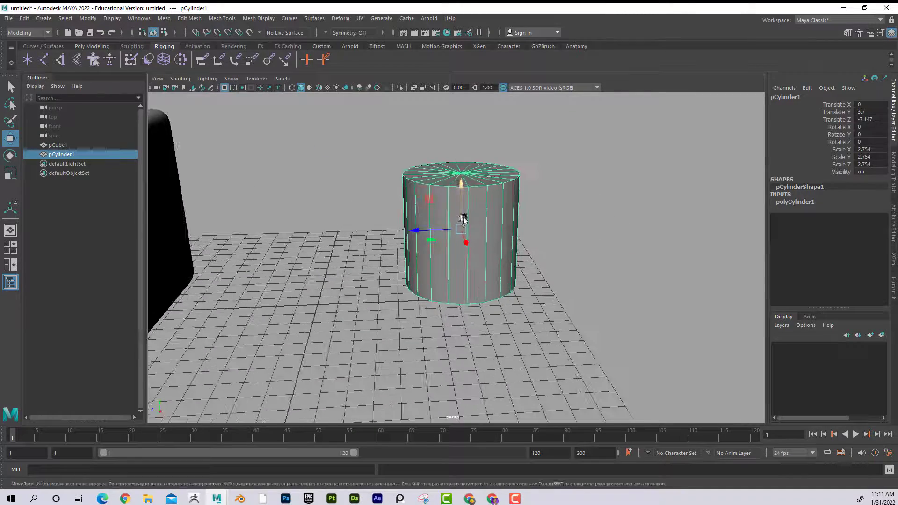
{"action": "right_click_drag", "start_coordinate": [437, 210], "coordinate": [440, 235]}
{"action": "left_click_drag", "start_coordinate": [507, 224], "coordinate": [561, 274], "text": "alt"}
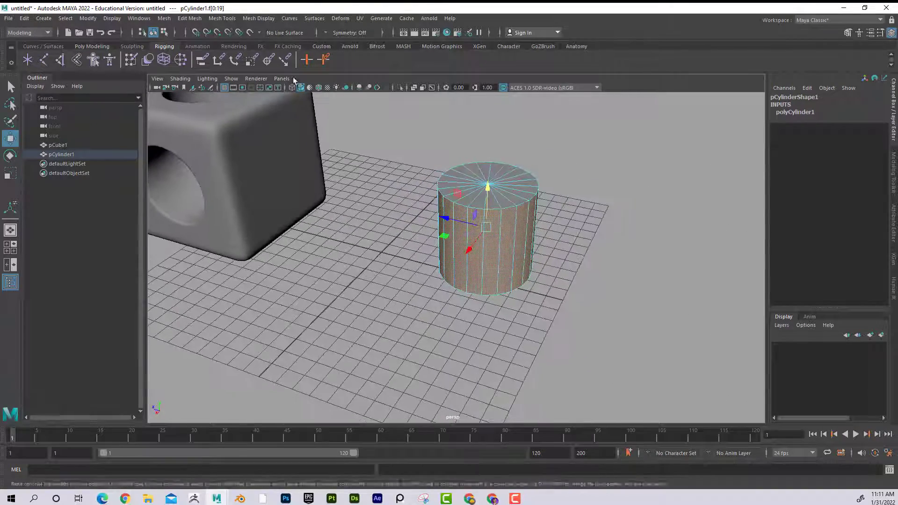
{"action": "left_click", "coordinate": [189, 18]}
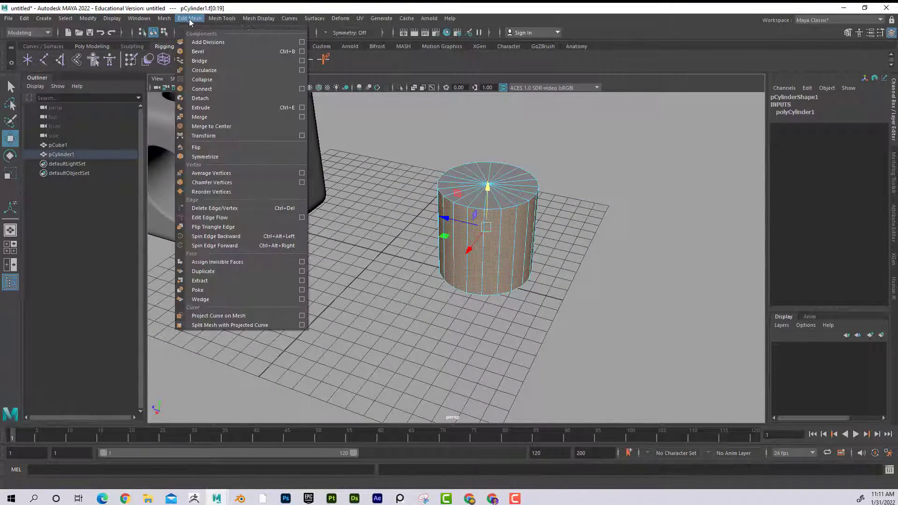
{"action": "left_click", "coordinate": [220, 107]}
{"action": "left_click_drag", "start_coordinate": [518, 281], "coordinate": [576, 281], "text": "alt"}
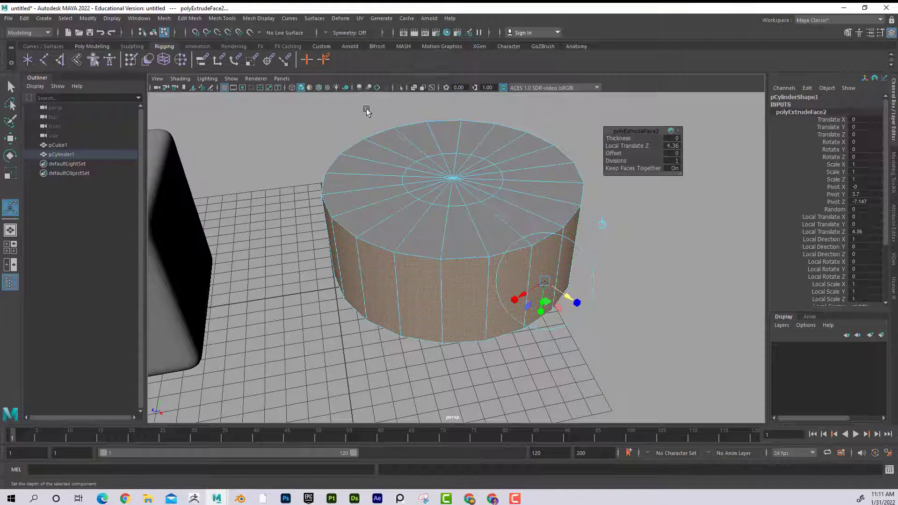
In the top view, scale the outer vertices on the cylinder's two X sides flat along X into straight edges.
{"action": "left_click", "coordinate": [11, 247]}
{"action": "key", "text": "space"}
{"action": "right_click_drag", "start_coordinate": [470, 180], "coordinate": [299, 162], "text": "alt"}
{"action": "middle_click_drag", "start_coordinate": [299, 162], "coordinate": [246, 231], "text": "alt"}
{"action": "right_click_drag", "start_coordinate": [352, 204], "coordinate": [305, 200]}
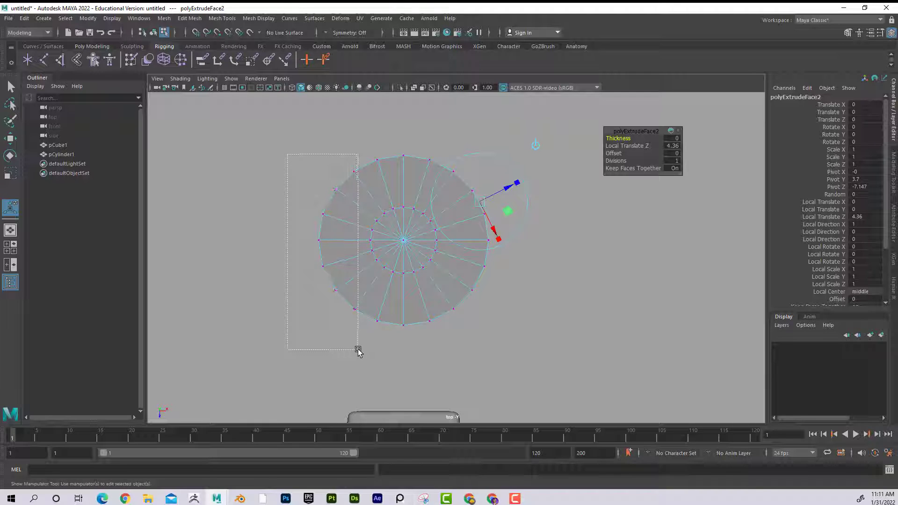
{"action": "left_click_drag", "start_coordinate": [357, 351], "coordinate": [357, 351]}
{"action": "key", "text": "r"}
{"action": "left_click_drag", "start_coordinate": [379, 240], "coordinate": [335, 241]}
{"action": "left_click_drag", "start_coordinate": [449, 155], "coordinate": [510, 290]}
{"action": "left_click_drag", "start_coordinate": [513, 240], "coordinate": [472, 240]}
Scale the outer vertices on the two Z sides flat along Z to square off the shape, and return to perspective.
{"action": "left_click_drag", "start_coordinate": [299, 132], "coordinate": [387, 169]}
{"action": "left_click_drag", "start_coordinate": [508, 185], "coordinate": [507, 184]}
{"action": "left_click_drag", "start_coordinate": [405, 204], "coordinate": [415, 183]}
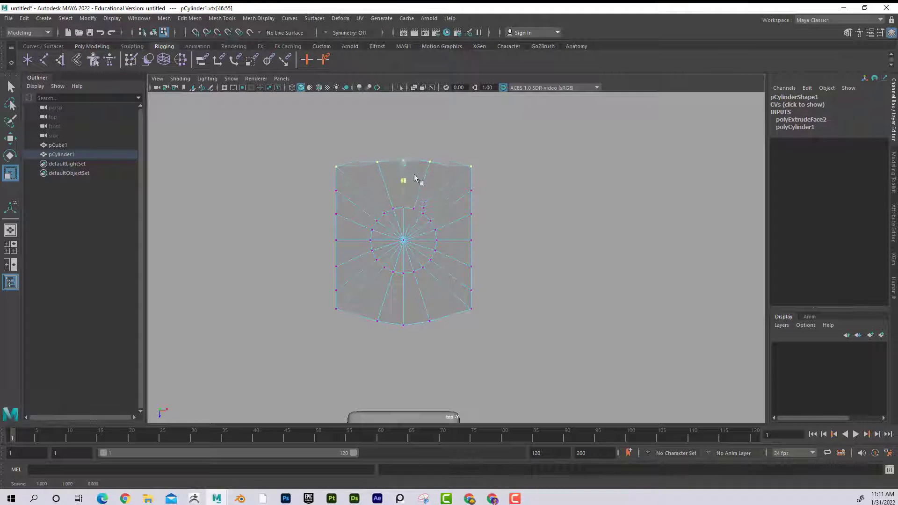
{"action": "left_click_drag", "start_coordinate": [403, 358], "coordinate": [406, 323]}
{"action": "key", "text": "space"}
{"action": "key", "text": "space"}
{"action": "left_click_drag", "start_coordinate": [552, 205], "coordinate": [466, 257], "text": "alt"}
{"action": "scroll", "coordinate": [467, 256], "scroll_direction": "up", "scroll_amount": 2}
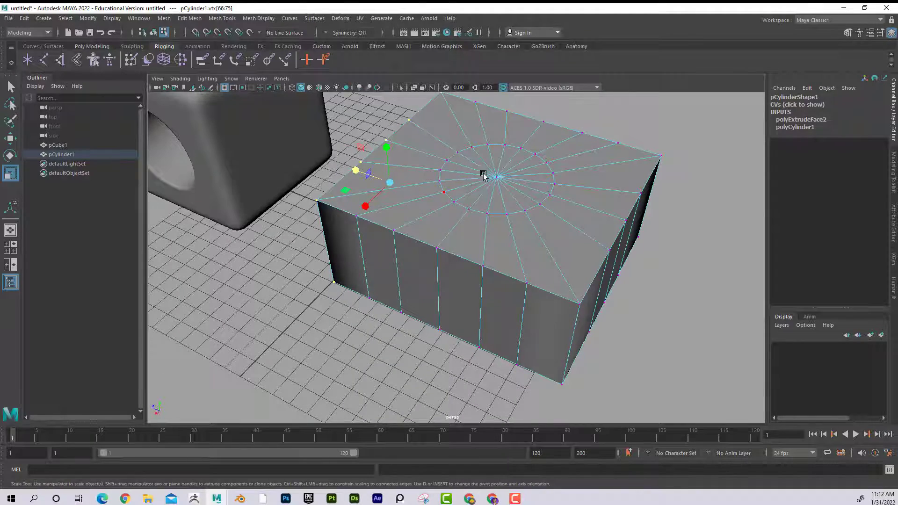
Extrude the circular cap faces on the block's upper and lower sides and scale them to 0.917.
{"action": "left_click_drag", "start_coordinate": [483, 175], "coordinate": [486, 182], "text": "alt"}
{"action": "right_click_drag", "start_coordinate": [486, 182], "coordinate": [486, 201]}
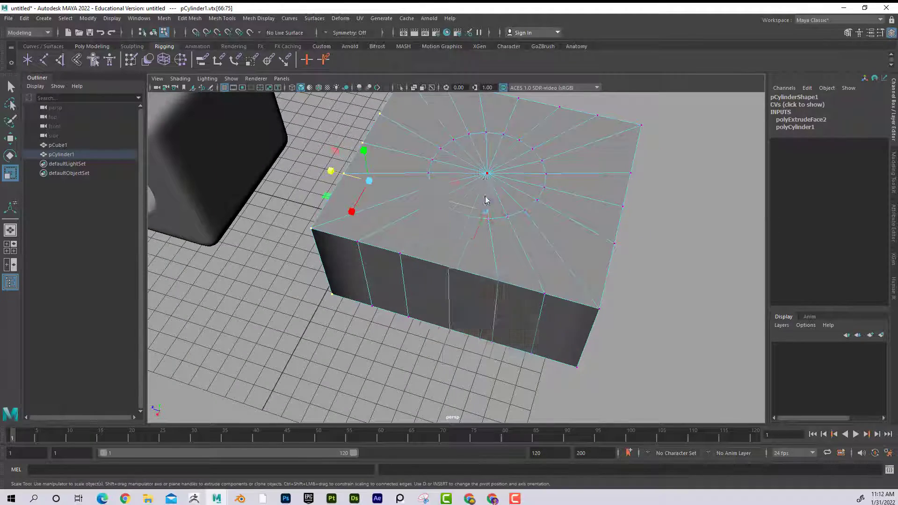
{"action": "left_click", "coordinate": [495, 159]}
{"action": "mouse_move", "coordinate": [520, 170]}
{"action": "left_mouse_down", "text": "shift"}
{"action": "mouse_move", "coordinate": [481, 160]}
{"action": "mouse_move", "coordinate": [497, 156]}
{"action": "left_mouse_up", "text": "shift"}
{"action": "left_click_drag", "start_coordinate": [485, 199], "coordinate": [467, 223], "text": "alt"}
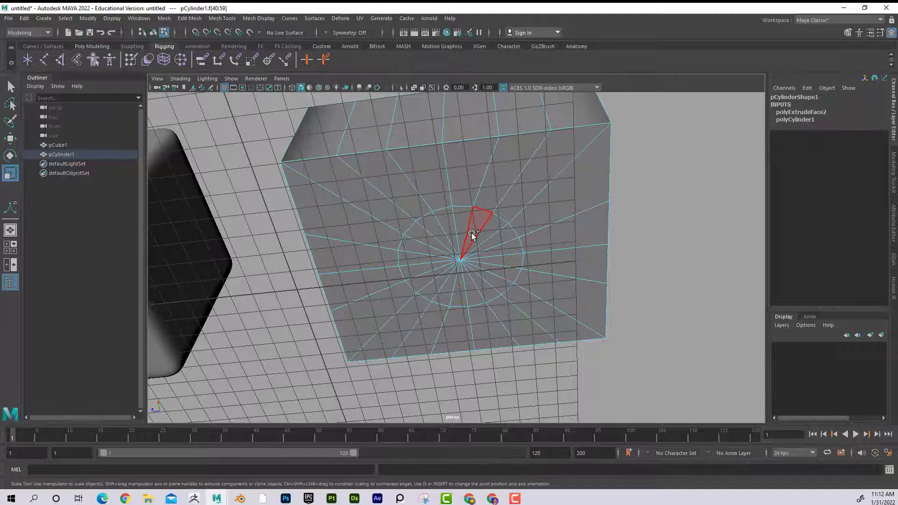
{"action": "double_click", "coordinate": [455, 237], "text": "shift"}
{"action": "left_click_drag", "start_coordinate": [476, 176], "coordinate": [453, 256], "text": "alt"}
{"action": "left_click", "coordinate": [189, 18]}
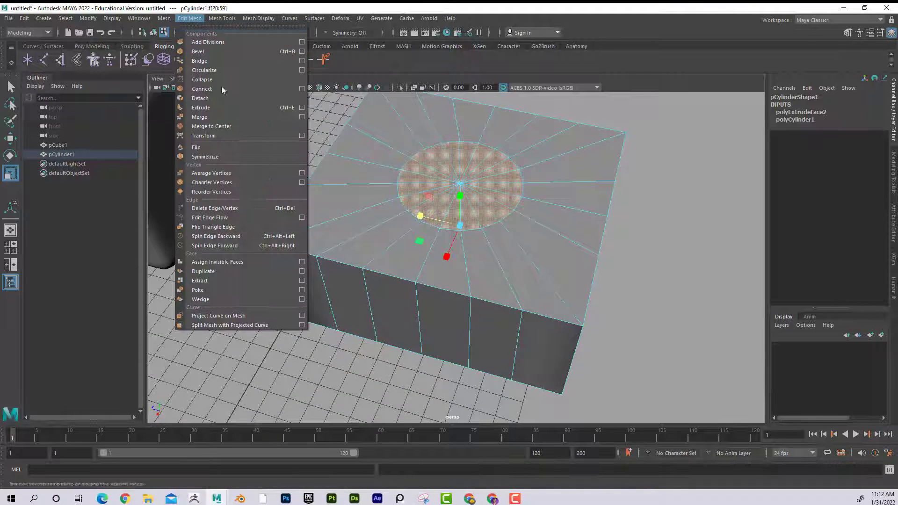
{"action": "left_click", "coordinate": [223, 108]}
{"action": "mouse_move", "coordinate": [464, 287]}
{"action": "left_mouse_down"}
{"action": "mouse_move", "coordinate": [465, 304]}
{"action": "mouse_move", "coordinate": [465, 288]}
{"action": "left_mouse_up"}
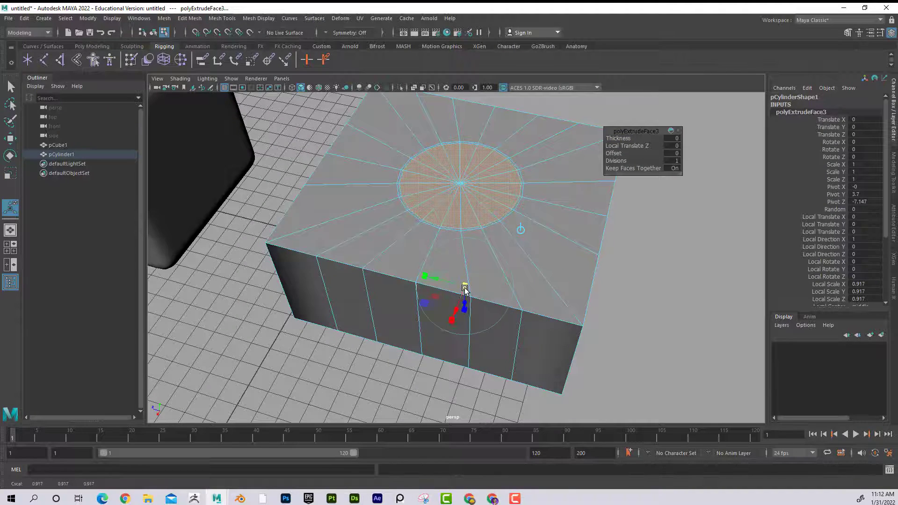
Delete the extruded circular cap faces to open a hole on both sides of the block.
{"action": "left_click_drag", "start_coordinate": [450, 189], "coordinate": [484, 208], "text": "alt"}
{"action": "right_click_drag", "start_coordinate": [485, 209], "coordinate": [543, 203], "text": "alt"}
{"action": "left_click_drag", "start_coordinate": [513, 198], "coordinate": [527, 201], "text": "alt"}
{"action": "right_click_drag", "start_coordinate": [527, 201], "coordinate": [536, 203], "text": "alt"}
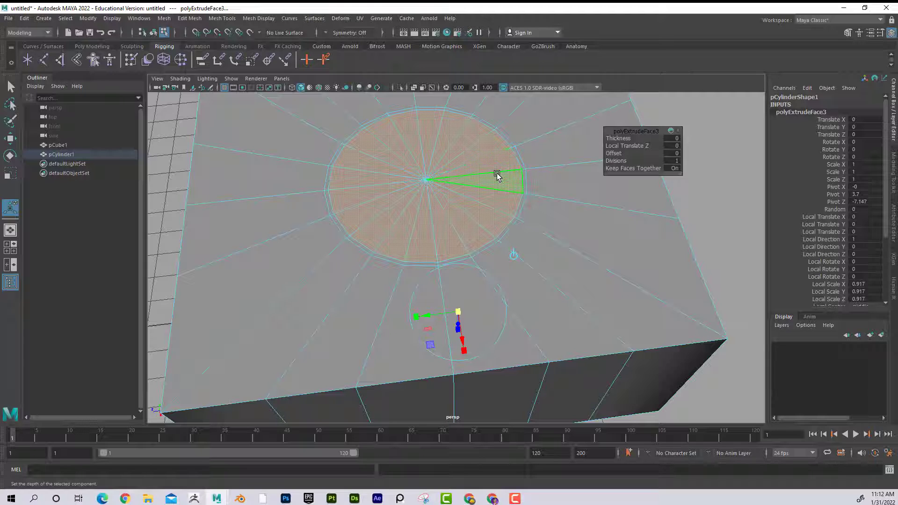
{"action": "key", "text": "Delete"}
Bridge the border edge loops of the upper and lower openings to form the wall of a through hole.
{"action": "right_click_drag", "start_coordinate": [465, 120], "coordinate": [463, 116]}
{"action": "left_click", "coordinate": [463, 116]}
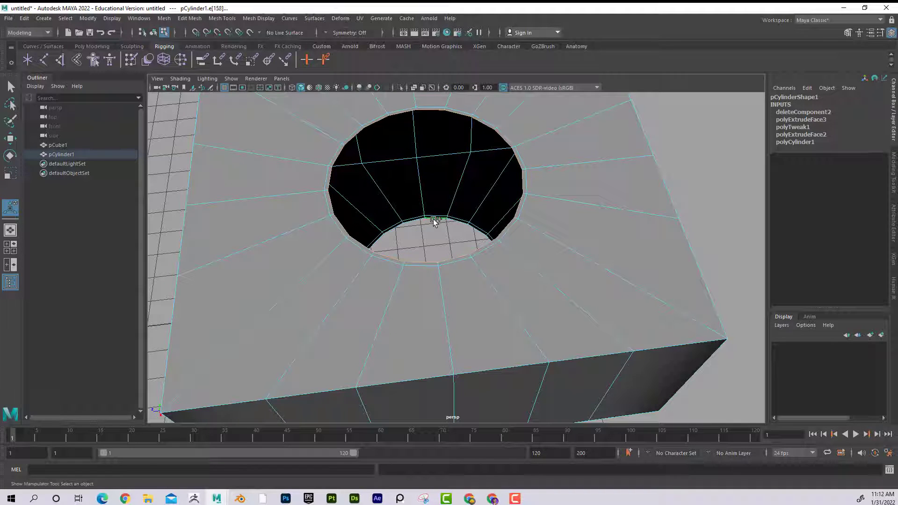
{"action": "left_click", "coordinate": [189, 18]}
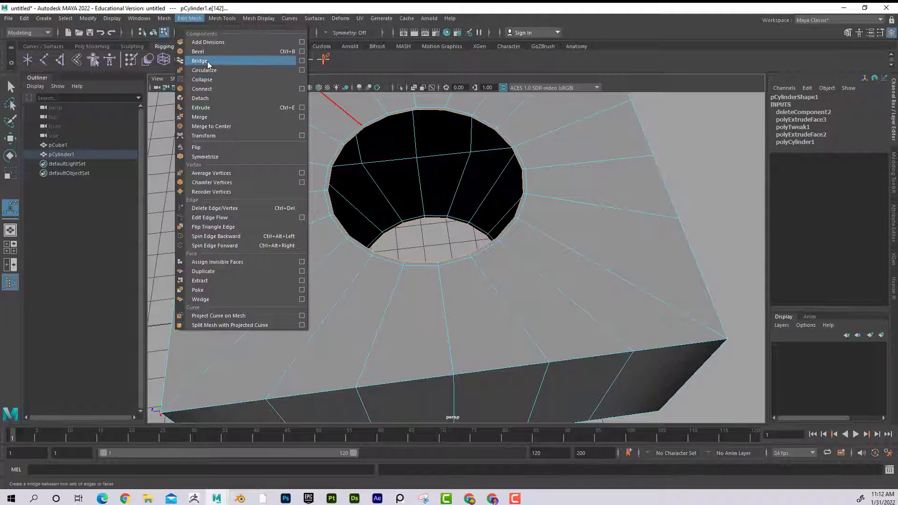
{"action": "left_click", "coordinate": [213, 62]}
{"action": "right_click_drag", "start_coordinate": [444, 163], "coordinate": [391, 156], "text": "alt"}
{"action": "left_click_drag", "start_coordinate": [391, 156], "coordinate": [415, 143], "text": "alt"}
Return the block to object mode, turn on its smooth preview and deselect it.
{"action": "right_click_drag", "start_coordinate": [510, 182], "coordinate": [556, 176]}
{"action": "left_click", "coordinate": [537, 201]}
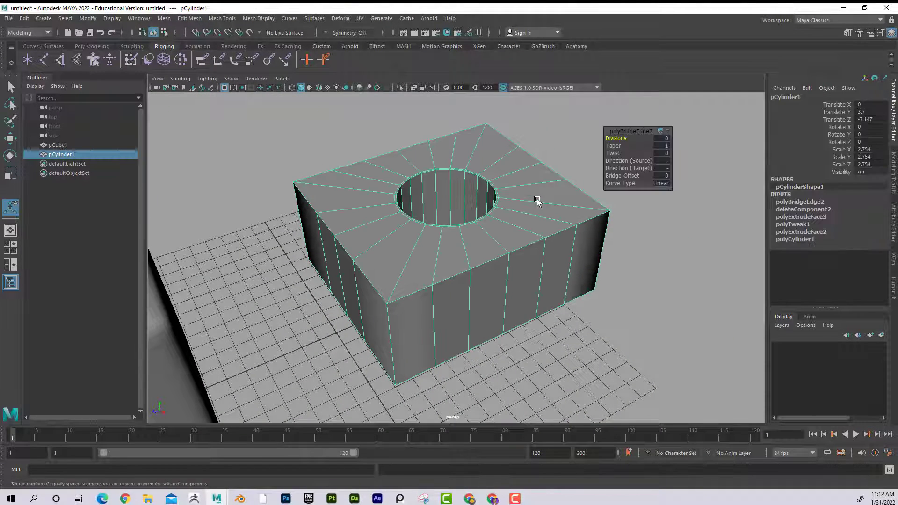
{"action": "key", "text": "3"}
{"action": "left_click", "coordinate": [541, 170]}
{"action": "left_click_drag", "start_coordinate": [527, 201], "coordinate": [444, 217], "text": "alt"}
{"action": "right_click_drag", "start_coordinate": [444, 217], "coordinate": [327, 202], "text": "alt"}
{"action": "left_click_drag", "start_coordinate": [472, 248], "coordinate": [505, 220], "text": "alt"}
{"action": "right_click_drag", "start_coordinate": [505, 220], "coordinate": [454, 205], "text": "alt"}
{"action": "left_click_drag", "start_coordinate": [453, 206], "coordinate": [497, 184], "text": "alt"}
Move the smoothed block along the grid closer to the cube and deselect it.
{"action": "left_click", "coordinate": [465, 240]}
{"action": "right_click_drag", "start_coordinate": [496, 248], "coordinate": [602, 265], "text": "alt"}
{"action": "key", "text": "w"}
{"action": "left_click_drag", "start_coordinate": [472, 241], "coordinate": [403, 227]}
{"action": "left_click", "coordinate": [543, 268]}
{"action": "left_click_drag", "start_coordinate": [550, 269], "coordinate": [537, 267], "text": "alt"}
{"action": "right_click_drag", "start_coordinate": [537, 267], "coordinate": [405, 248], "text": "alt"}
{"action": "left_click_drag", "start_coordinate": [405, 248], "coordinate": [419, 254], "text": "alt"}
{"action": "right_click_drag", "start_coordinate": [419, 254], "coordinate": [441, 257], "text": "alt"}
{"action": "left_click_drag", "start_coordinate": [441, 257], "coordinate": [429, 220], "text": "alt"}
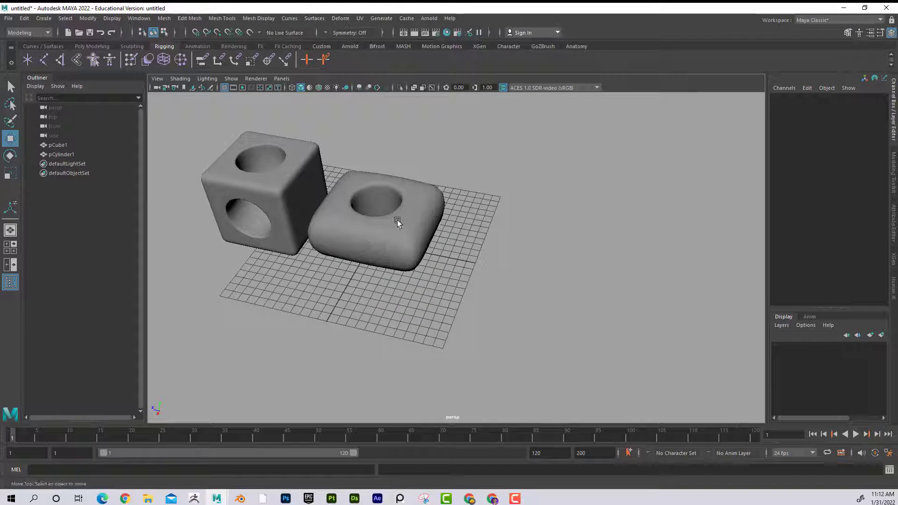
Maximize the top view, show its grid and frame an empty area beside the two models.
{"action": "left_click", "coordinate": [8, 251]}
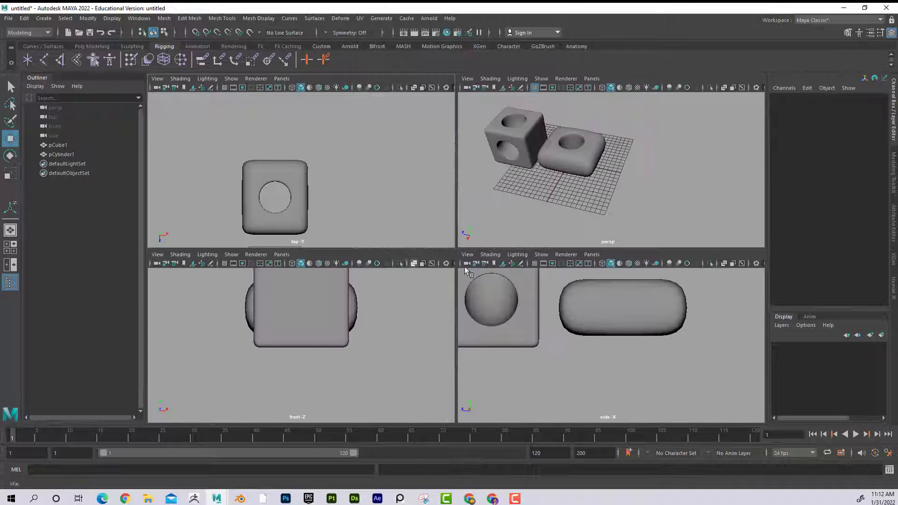
{"action": "key", "text": "space"}
{"action": "middle_click_drag", "start_coordinate": [547, 217], "coordinate": [347, 111], "text": "alt"}
{"action": "middle_click_drag", "start_coordinate": [375, 192], "coordinate": [380, 149], "text": "alt"}
{"action": "right_click_drag", "start_coordinate": [477, 173], "coordinate": [402, 156], "text": "alt"}
{"action": "left_click", "coordinate": [225, 89]}
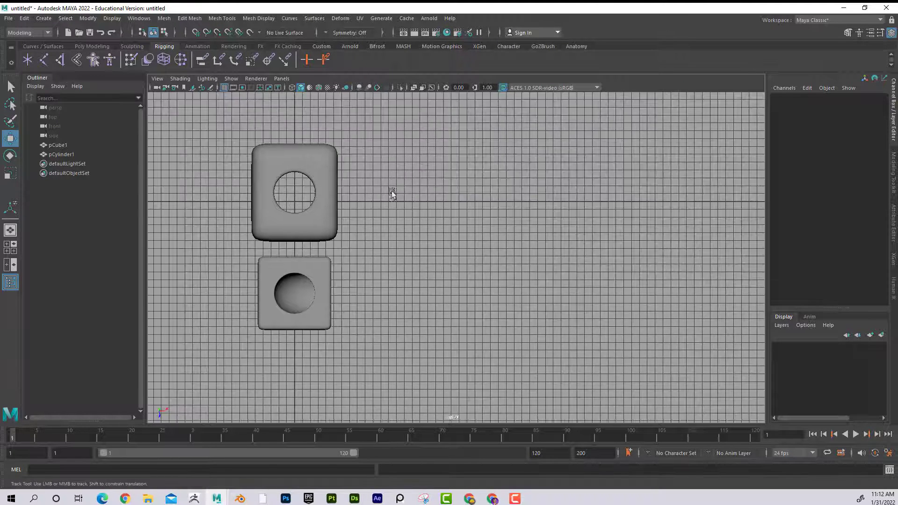
{"action": "middle_click_drag", "start_coordinate": [461, 211], "coordinate": [428, 213], "text": "alt"}
{"action": "right_click_drag", "start_coordinate": [428, 215], "coordinate": [447, 217], "text": "alt"}
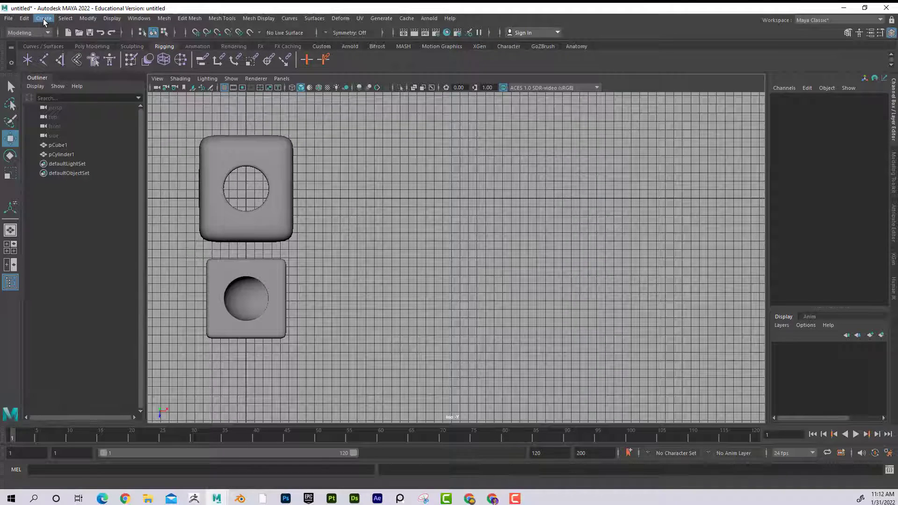
{"action": "left_click", "coordinate": [43, 19]}
{"action": "mouse_move", "coordinate": [68, 52]}
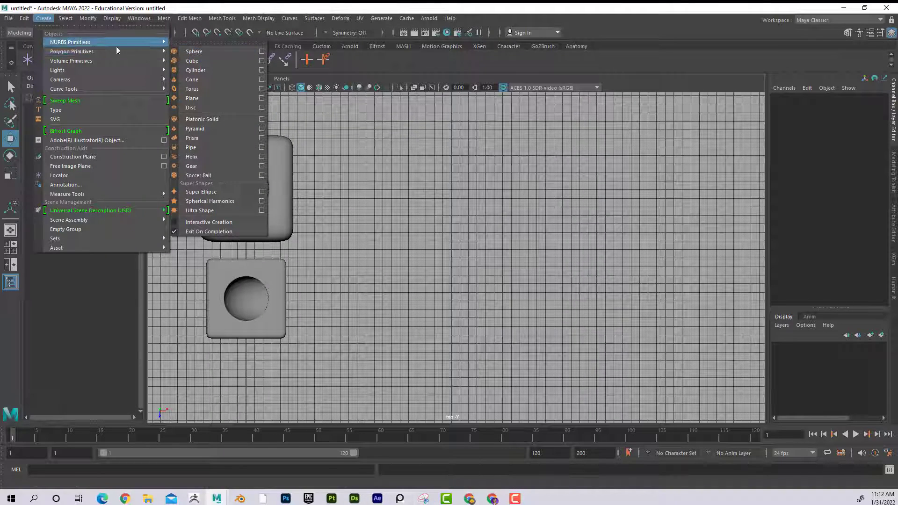
{"action": "left_click", "coordinate": [115, 18]}
{"action": "left_click", "coordinate": [42, 18]}
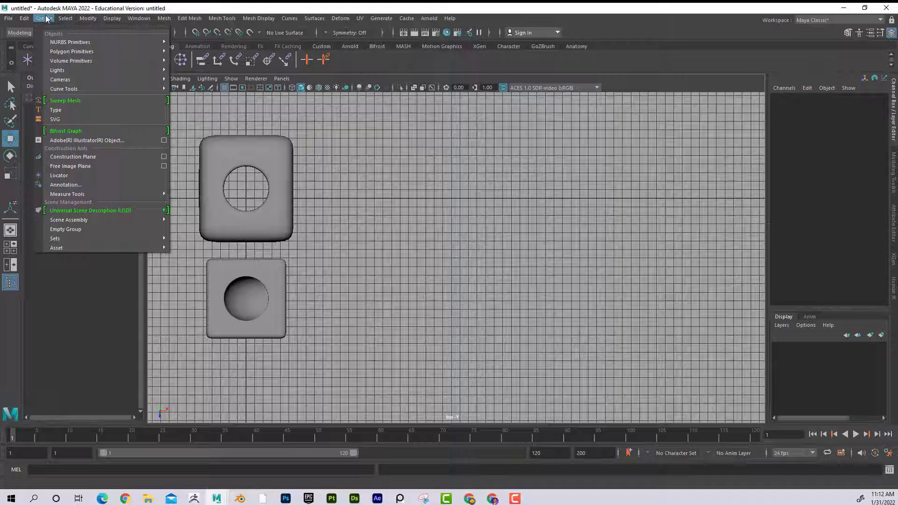
{"action": "mouse_move", "coordinate": [182, 19]}
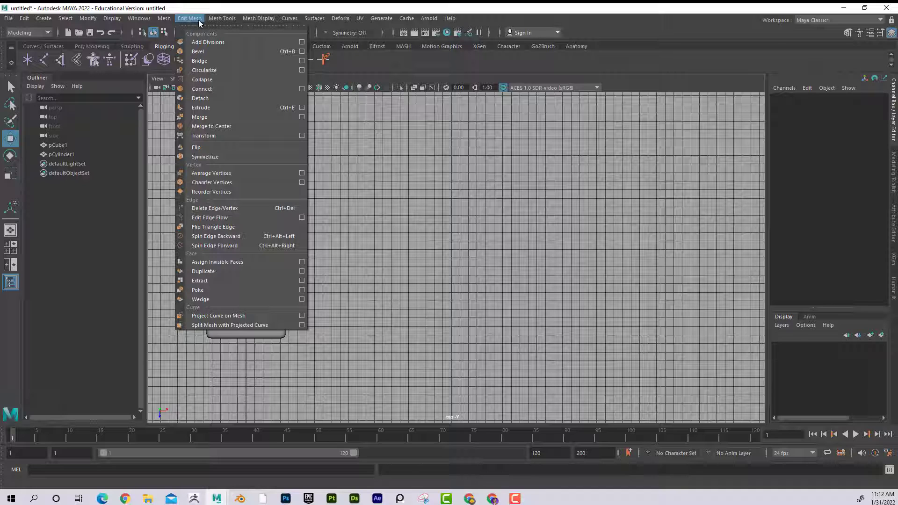
{"action": "mouse_move", "coordinate": [227, 19]}
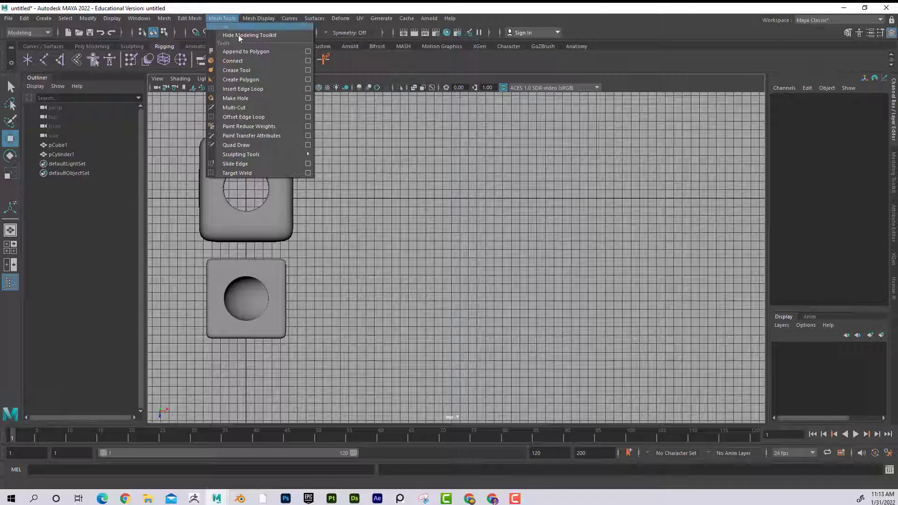